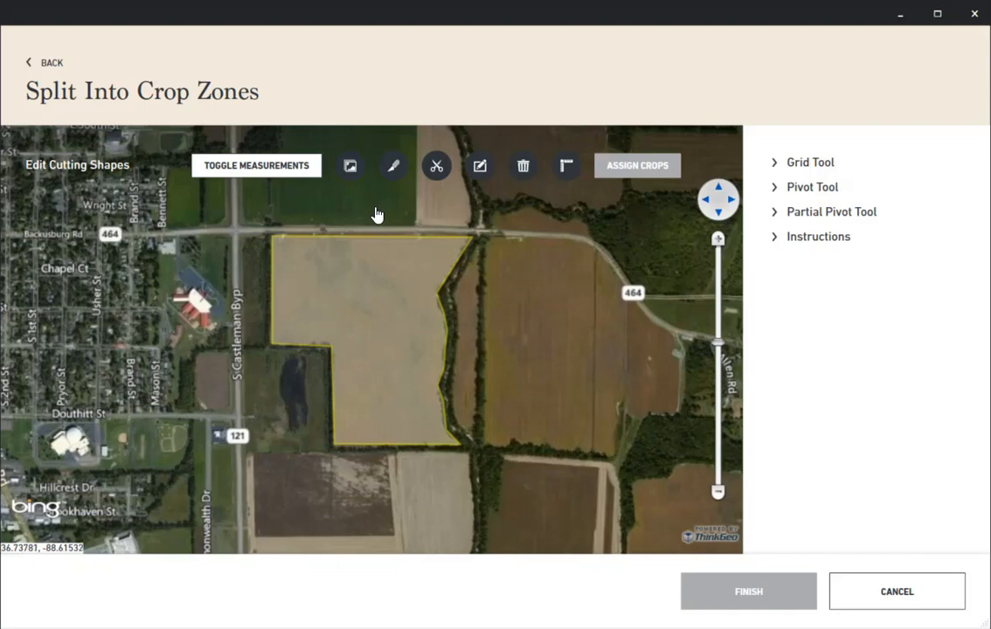
left_click(315, 362)
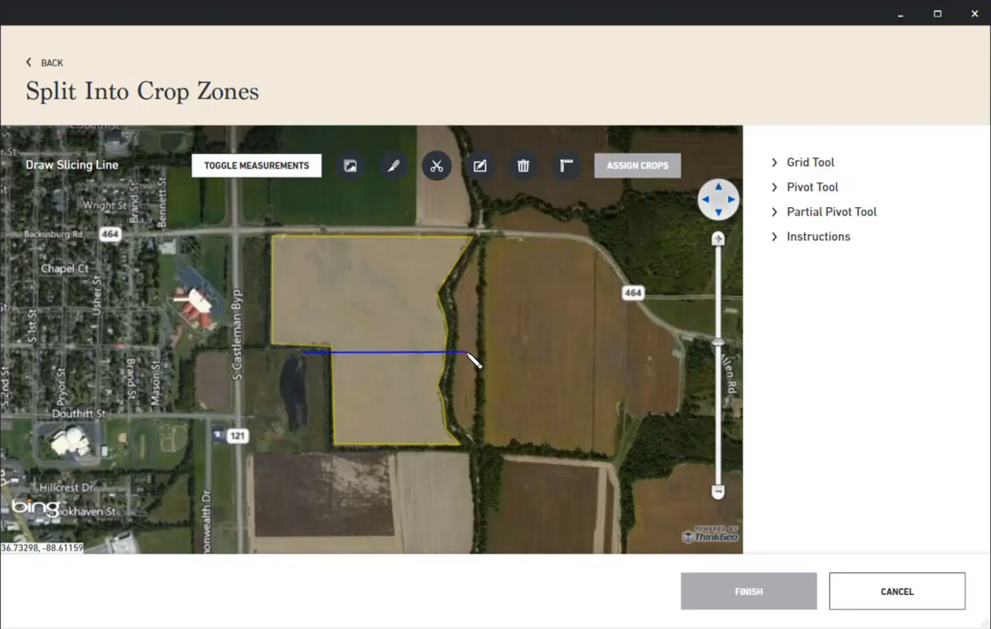
left_click(466, 353)
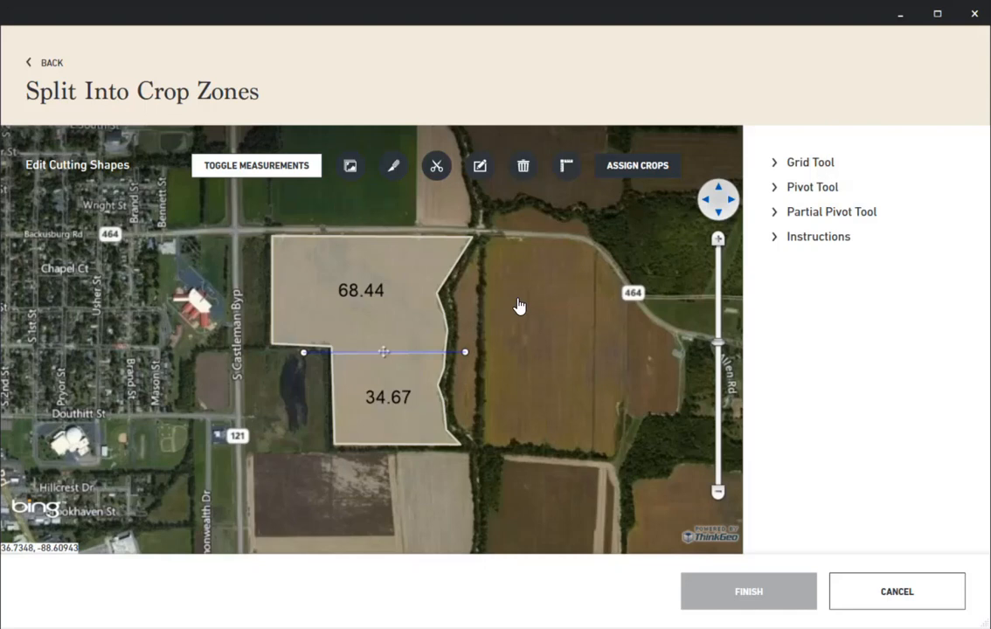
left_click(391, 171)
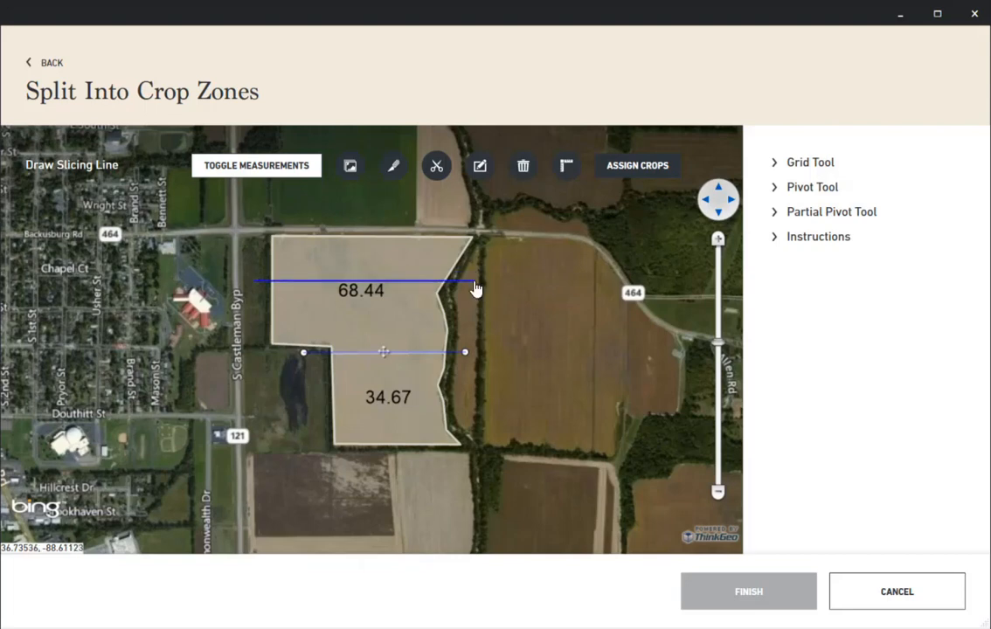
left_click(474, 281)
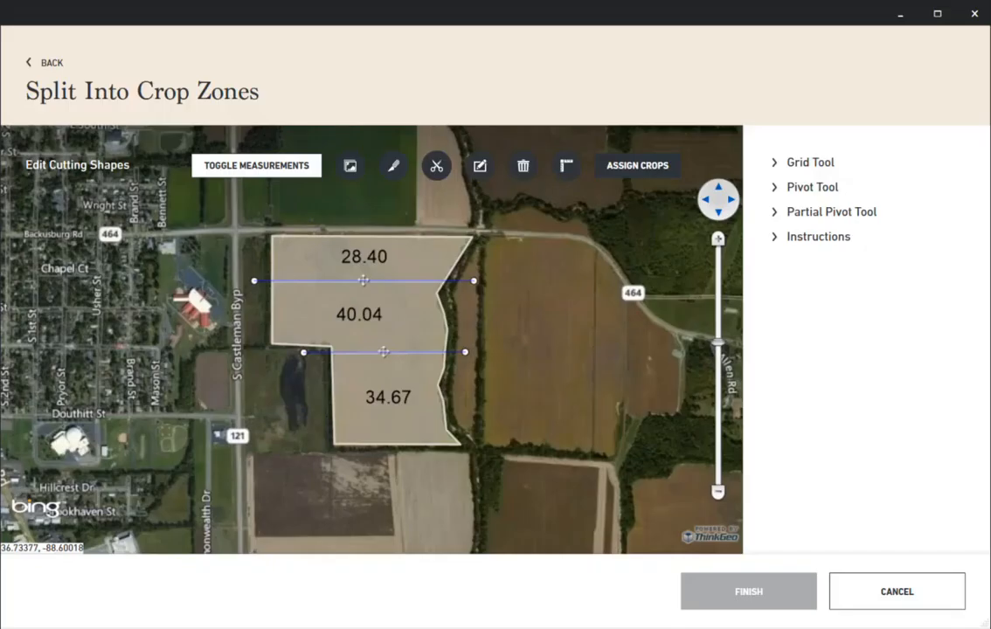
left_click(900, 595)
- Open field 113 of the Poplar farm for splitting into crop zones
left_click(78, 385)
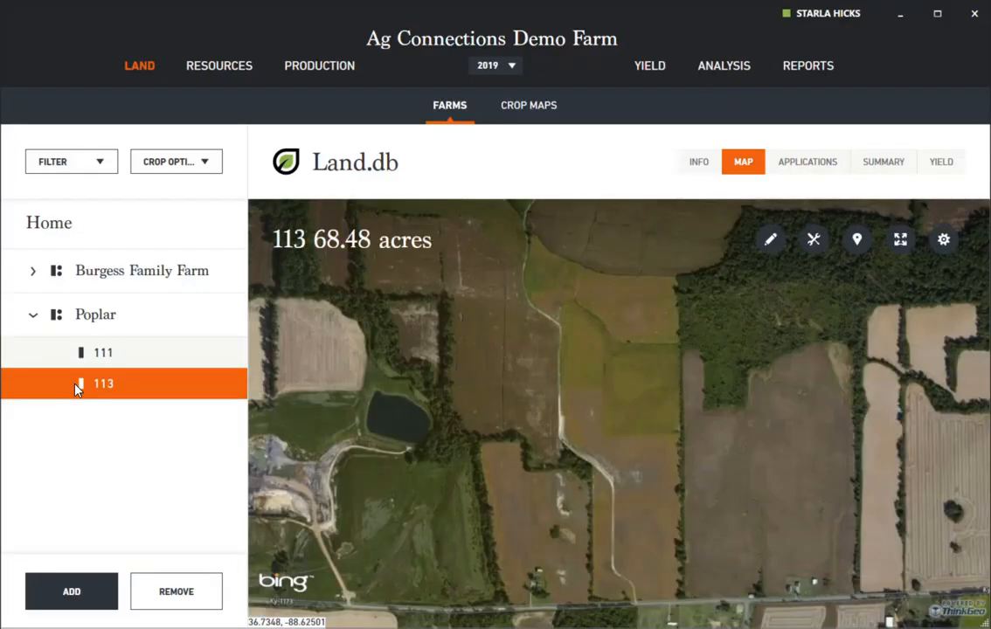
left_click(815, 242)
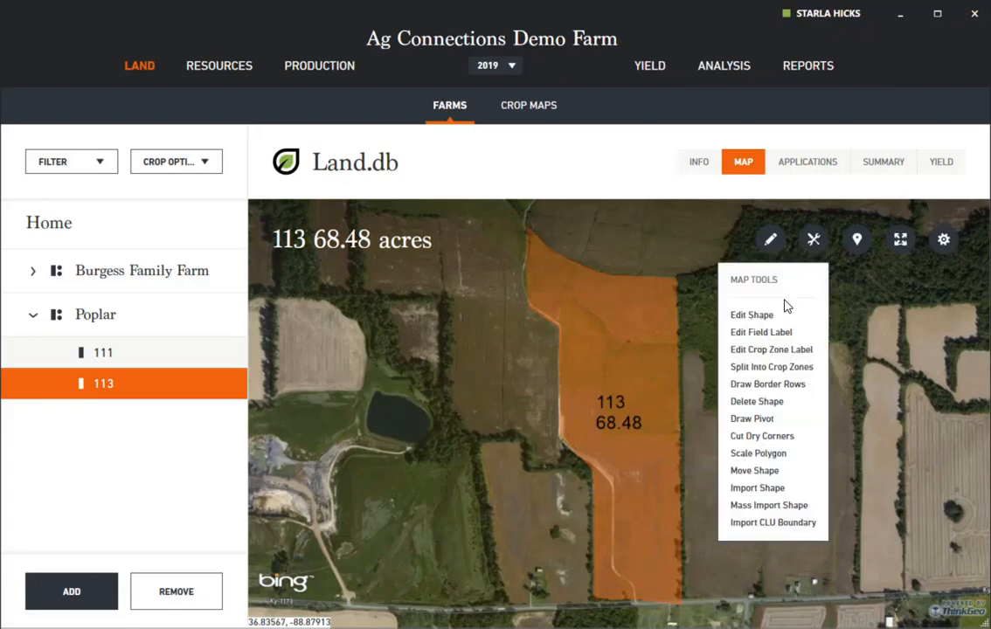
left_click(769, 367)
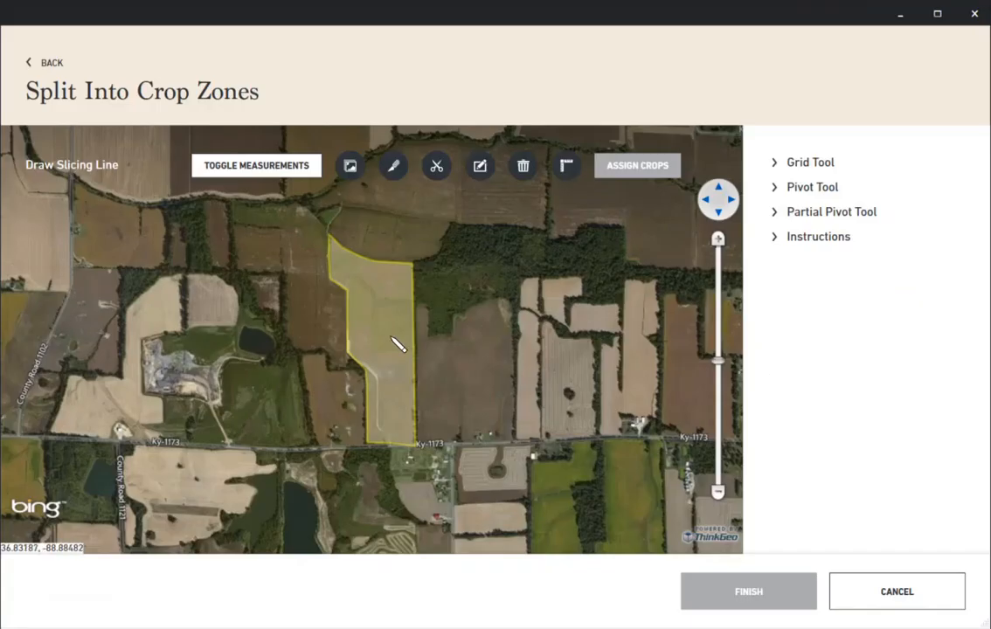
- Draw a closed cutting polygon around the northern part of field 113, with a stepped lower edge across the middle of the field
scroll(397, 346, "up", 3)
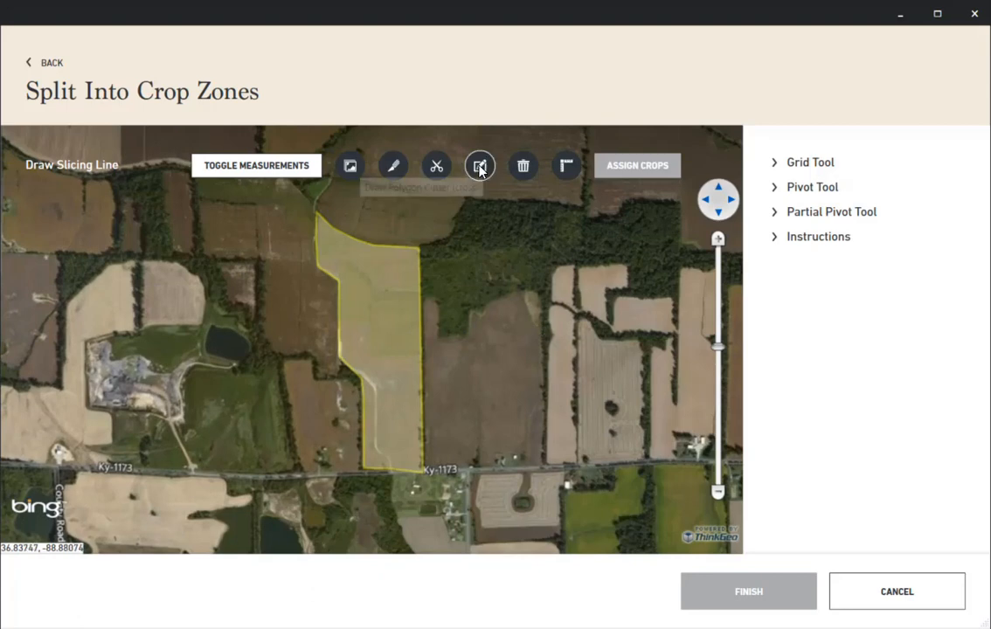
left_click(480, 167)
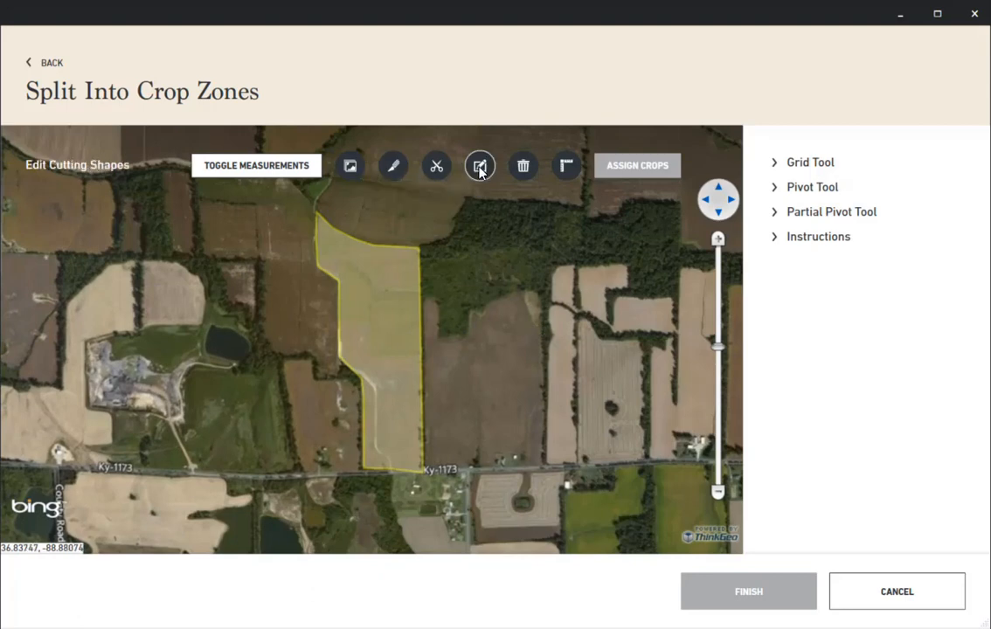
left_click(480, 171)
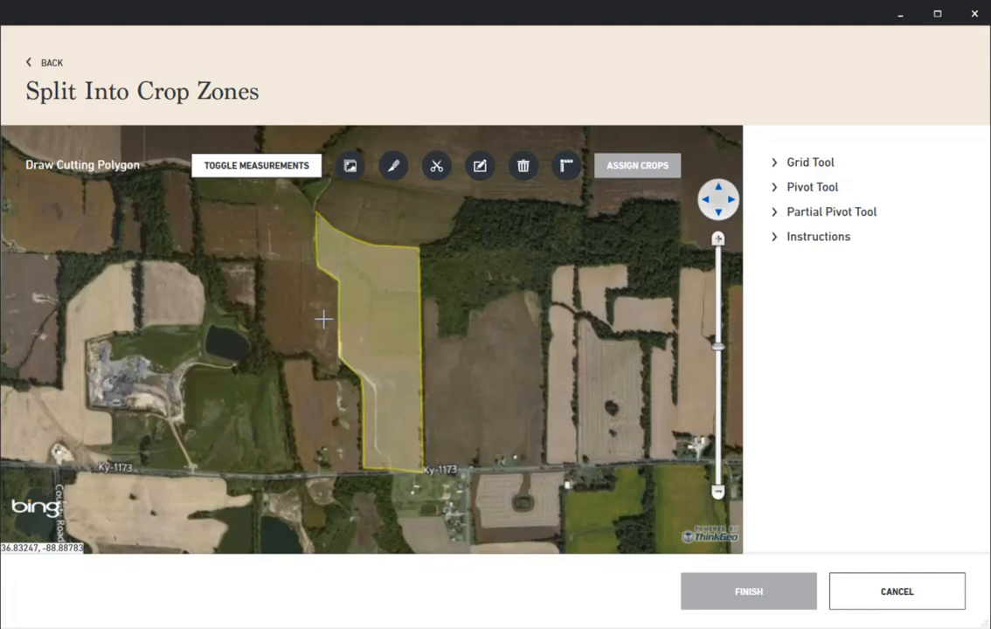
left_click(373, 323)
left_click(370, 356)
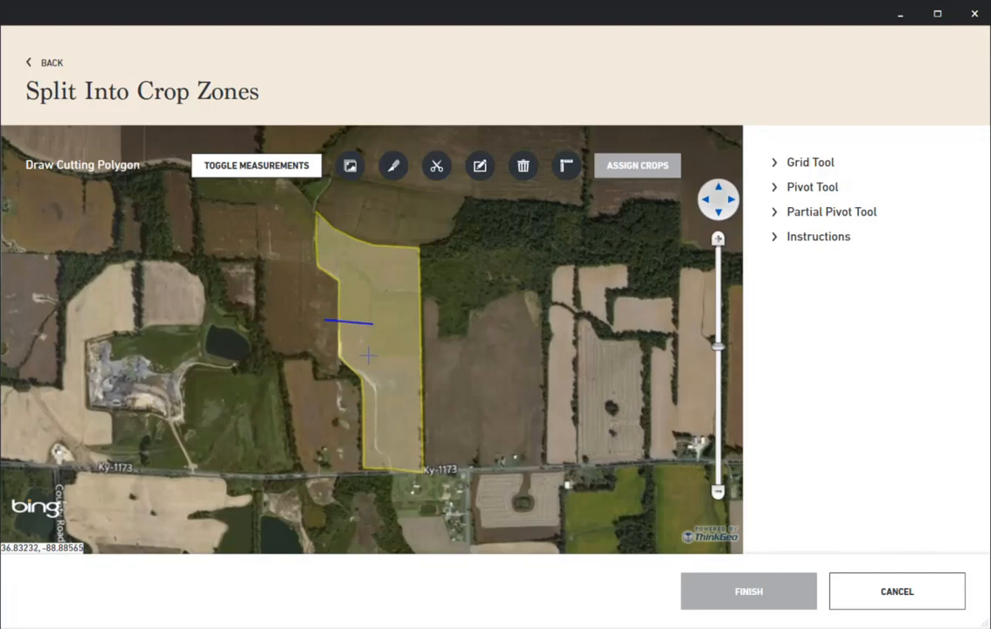
left_click(429, 351)
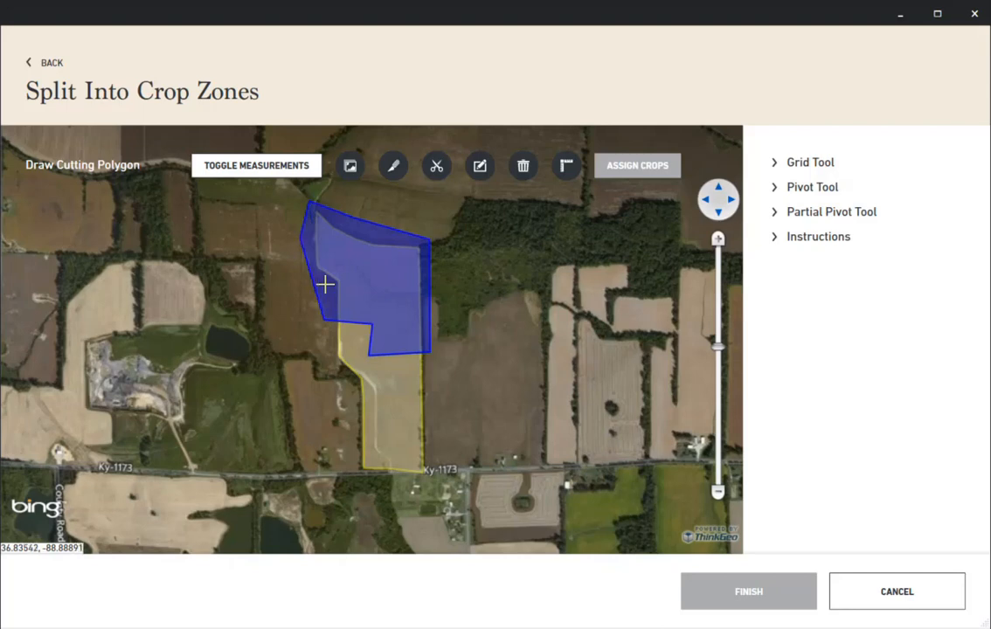
left_click(325, 288)
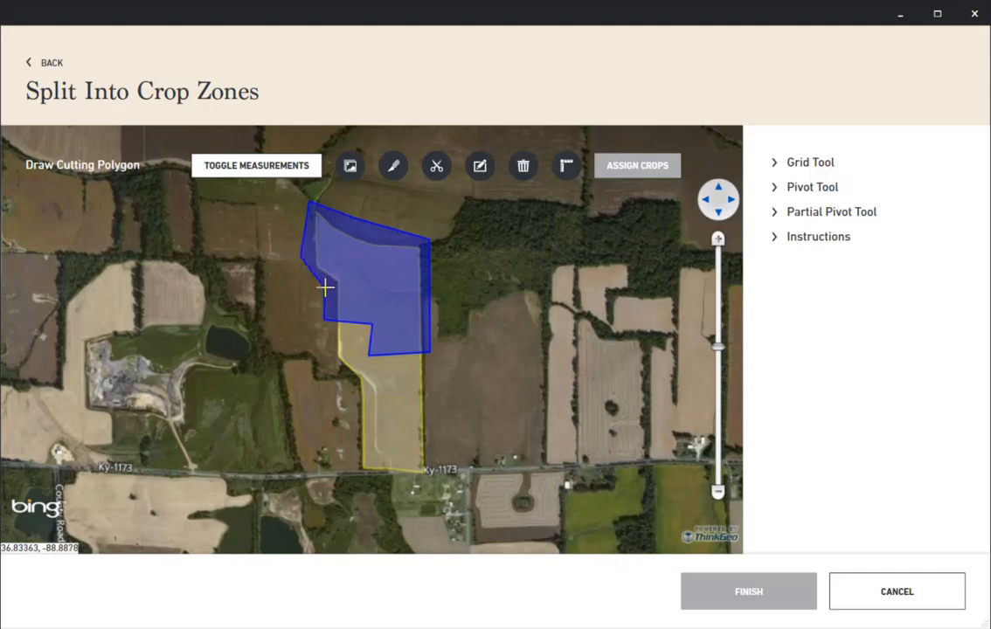
double_click(325, 287)
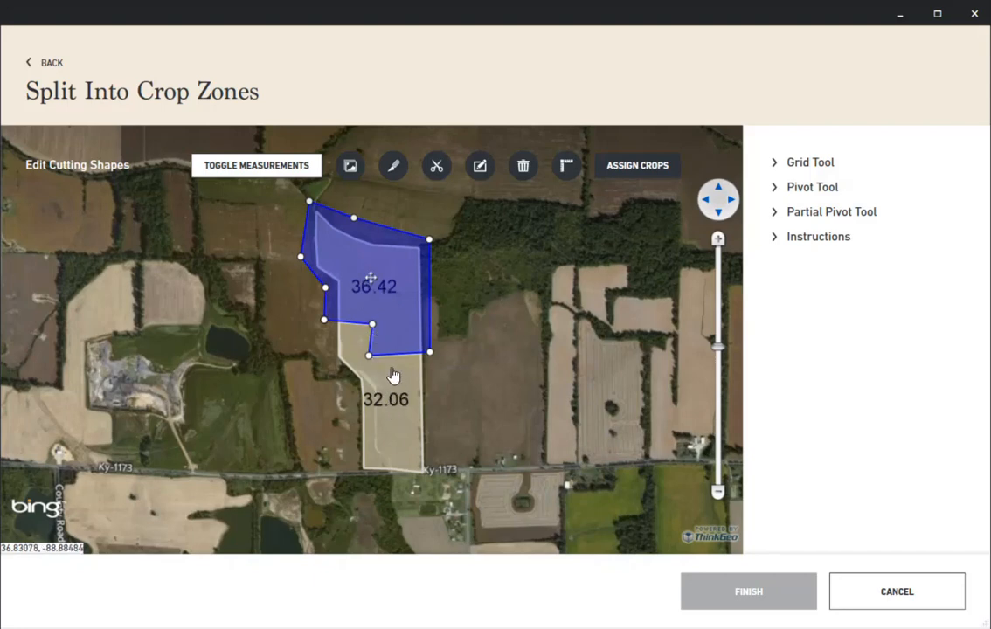
- Start assigning crops and give the southern 32.06-acre shape the crop Corn and the name "Crop zone 1"
left_click(644, 169)
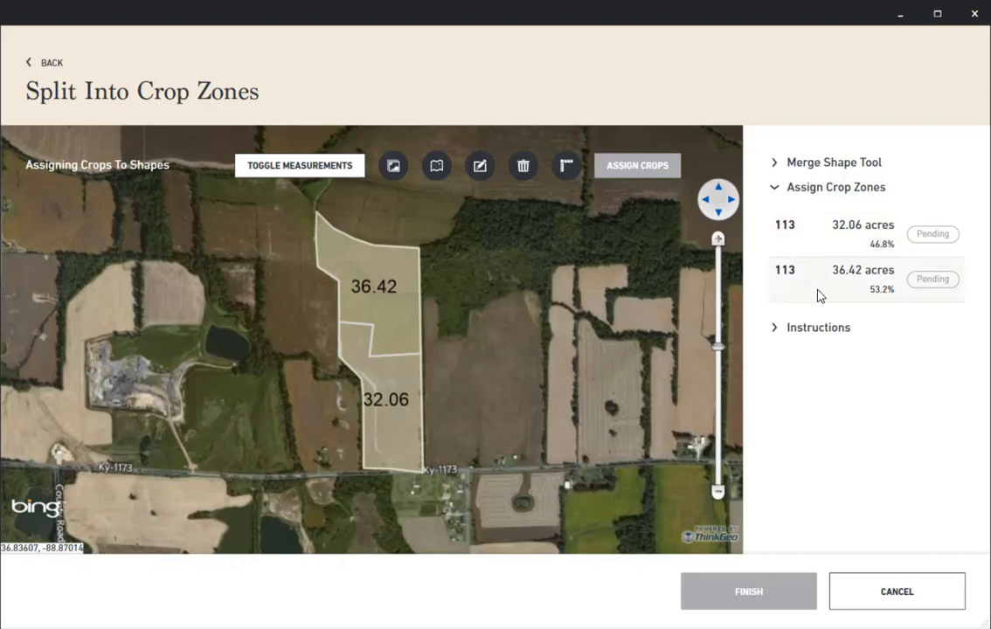
left_click(839, 234)
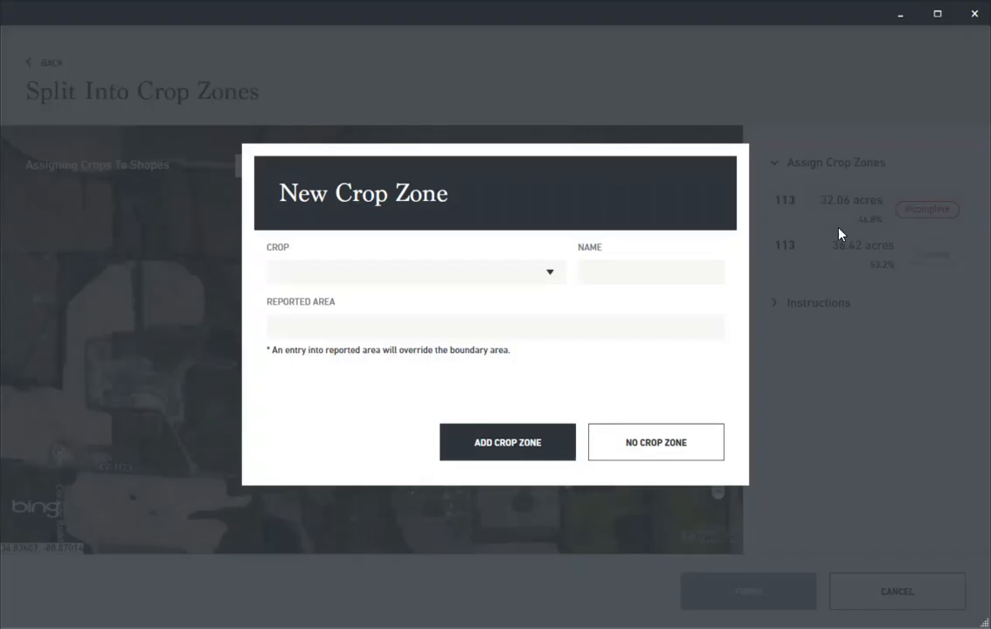
type("Corn")
left_click(686, 272)
key("BackSpace")
key("BackSpace")
key("BackSpace")
key("BackSpace")
type("C")
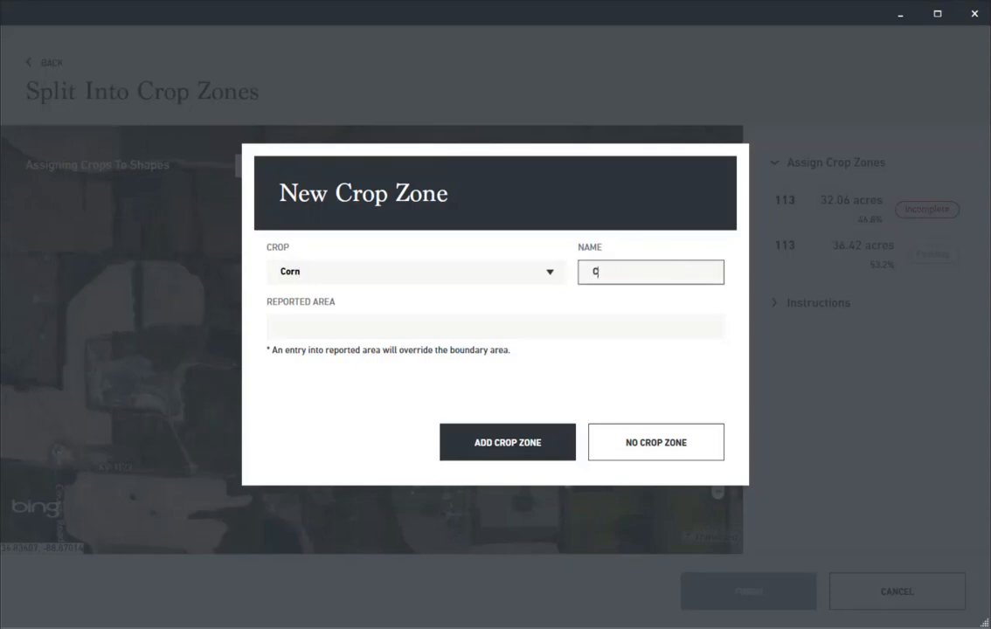
type("rop zone 1")
- Set the corn zone's reported area to 40 and add the crop zone
left_click(316, 332)
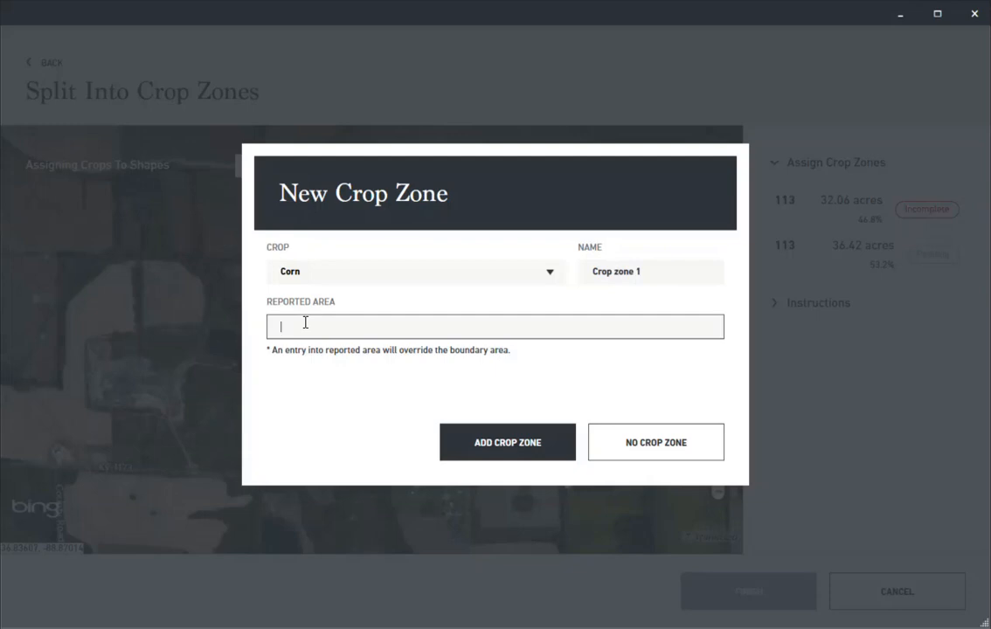
type("40")
left_click(513, 445)
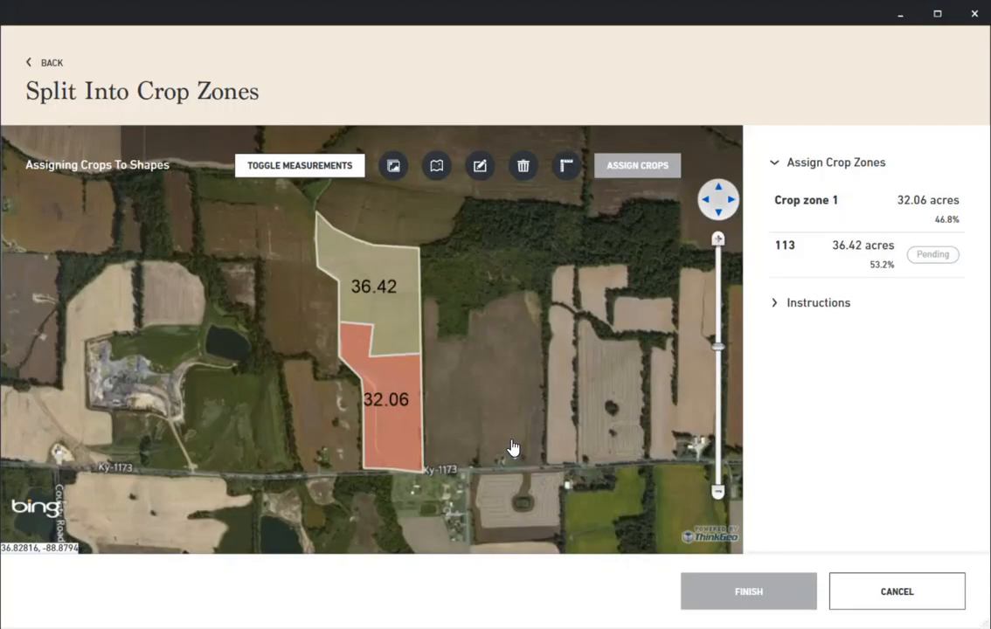
- Assign Soybeans to the northern 36.42-acre shape, keeping the default zone name, and finish the split
left_click(822, 260)
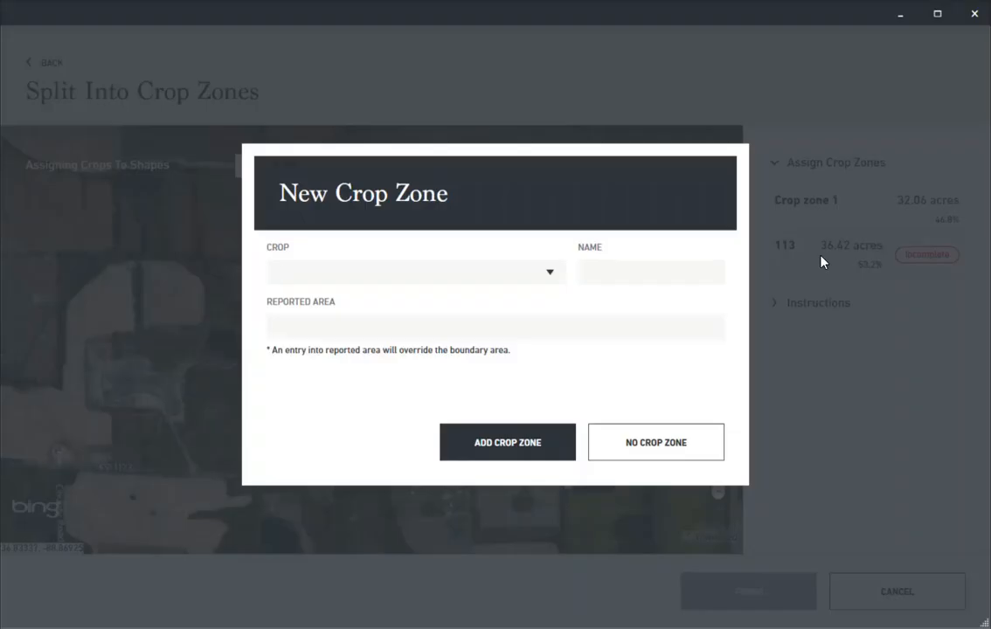
type("Soybeans")
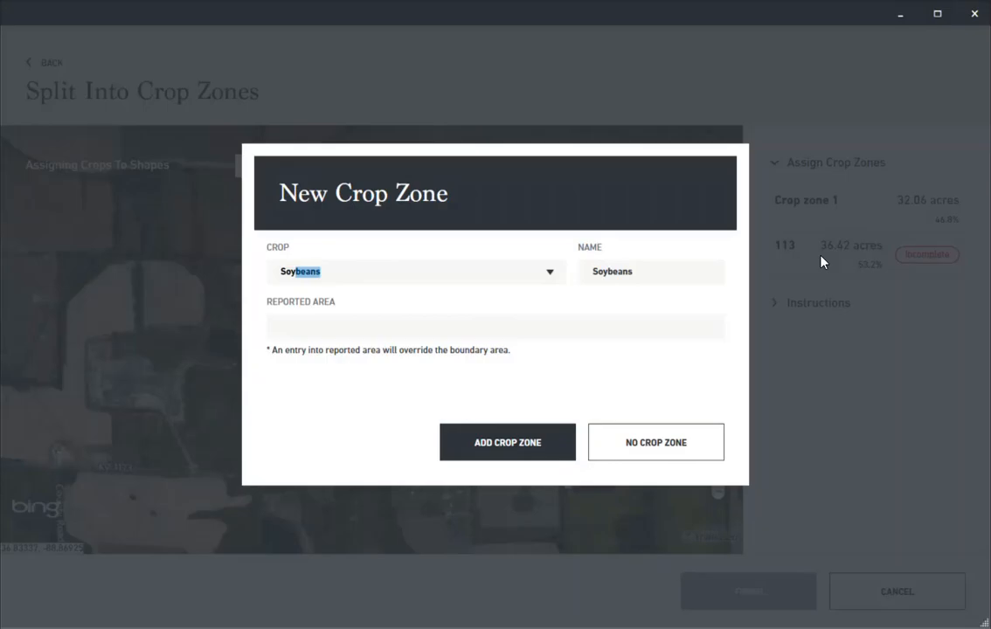
key("Return")
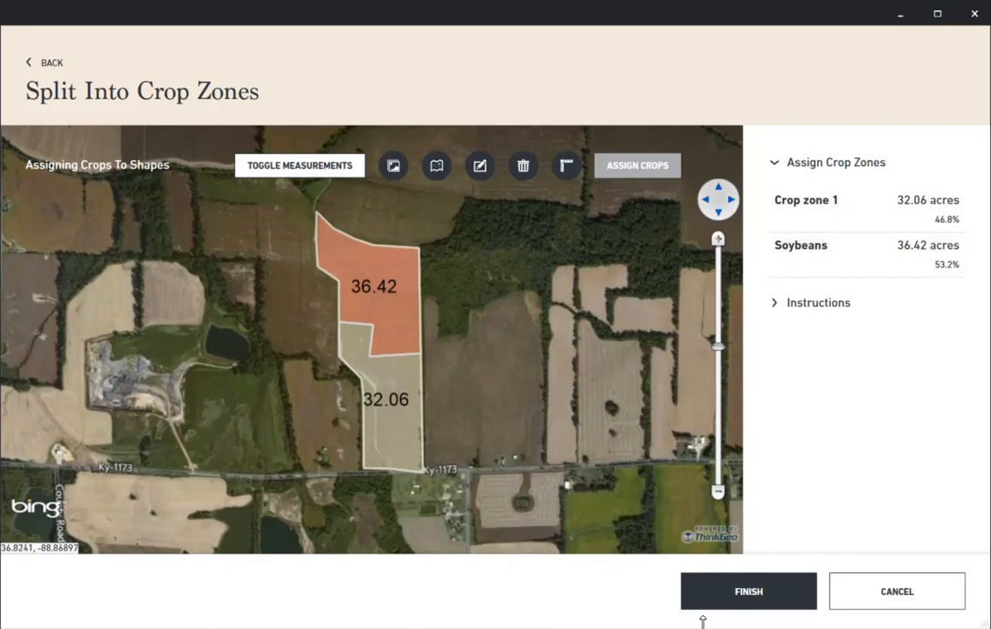
left_click(781, 596)
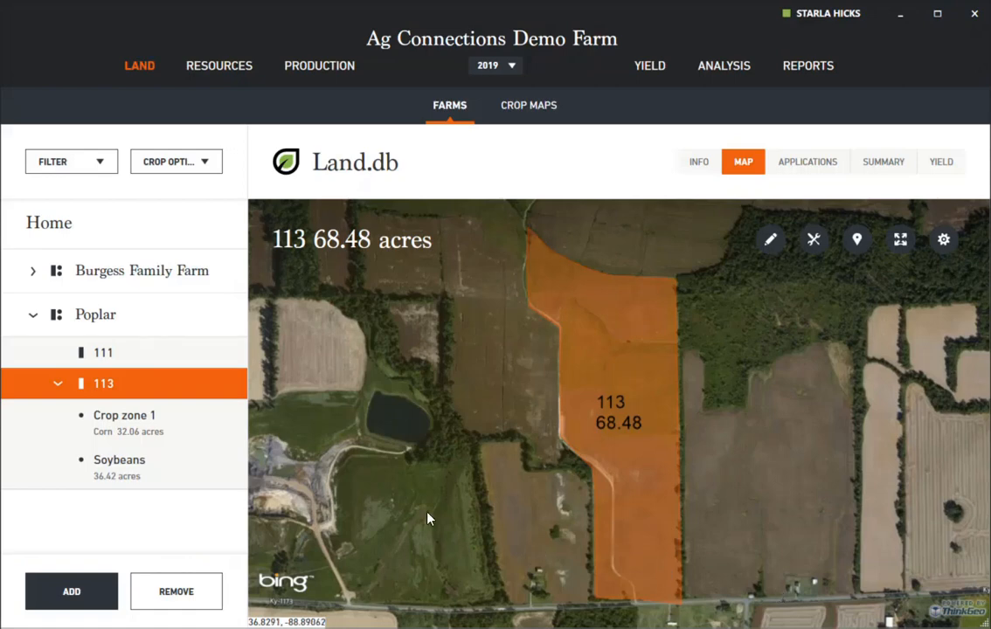
- View Crop zone 1 and the Soybeans zone of field 113 on the map, checking each zone's acreage
left_click(180, 434)
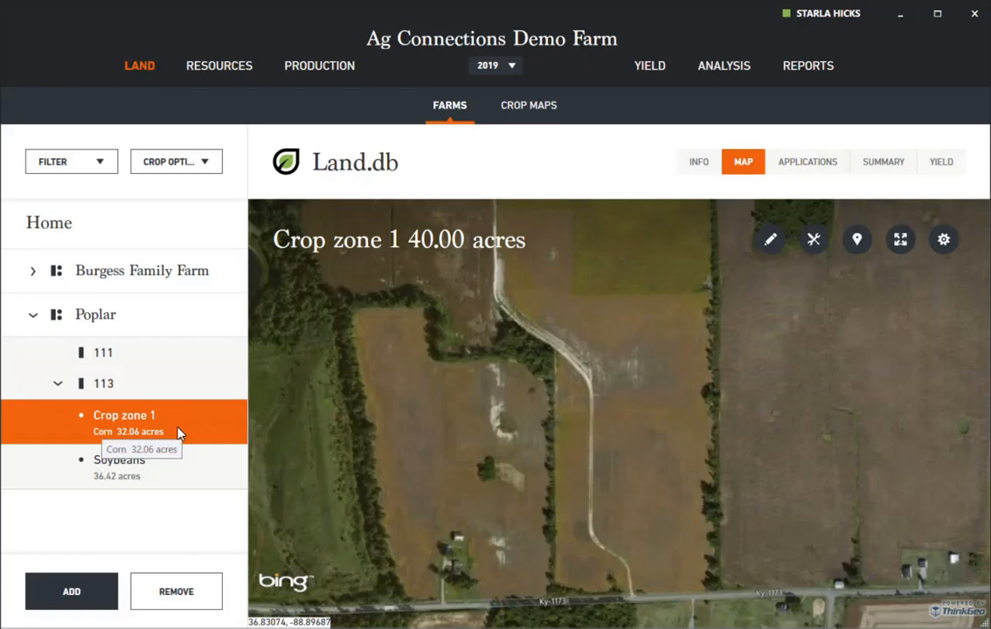
left_click(221, 478)
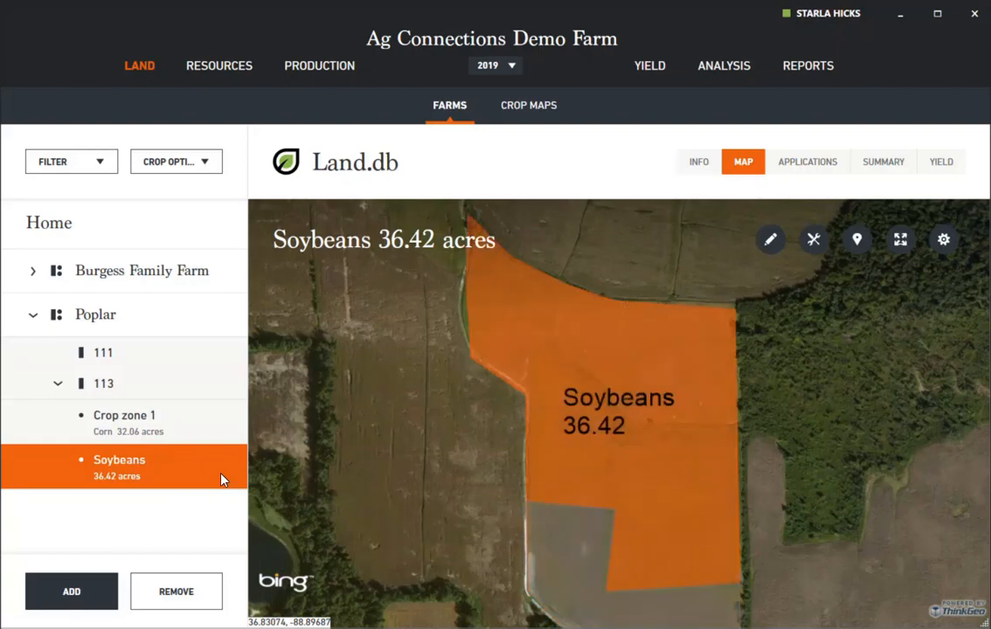